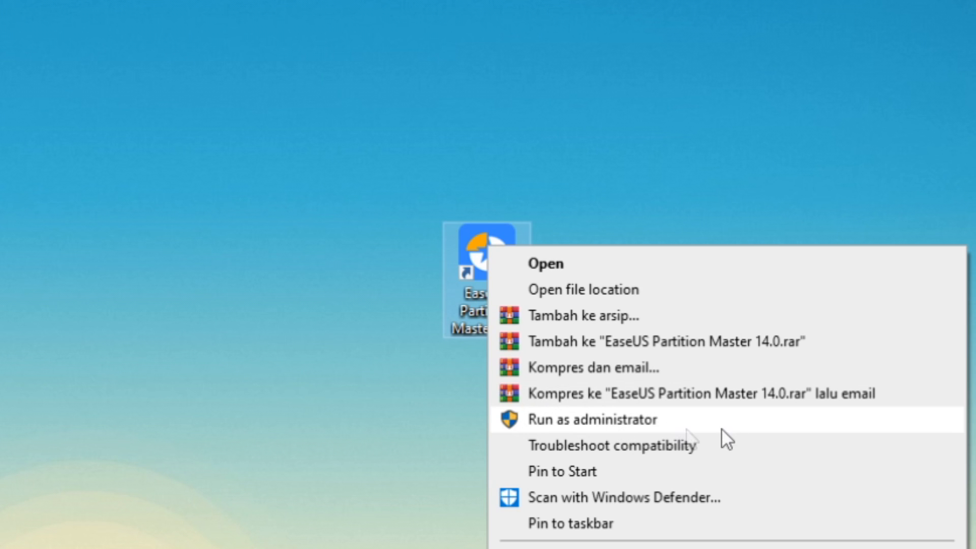
# - Run EaseUS Partition Master 14.0 as administrator and set the New Disk Guide to Clone system disk with Autofit the disk
pyautogui.click(674, 430)
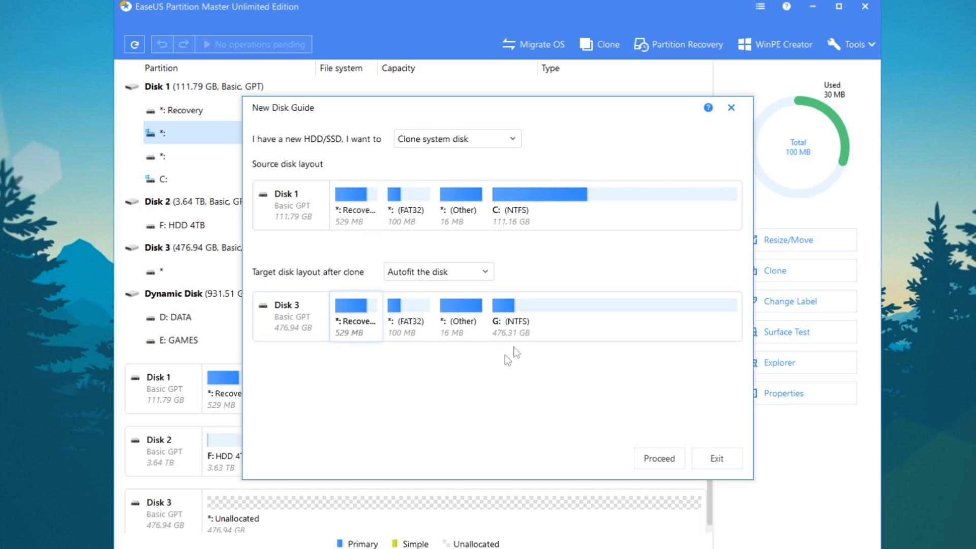
pyautogui.click(477, 139)
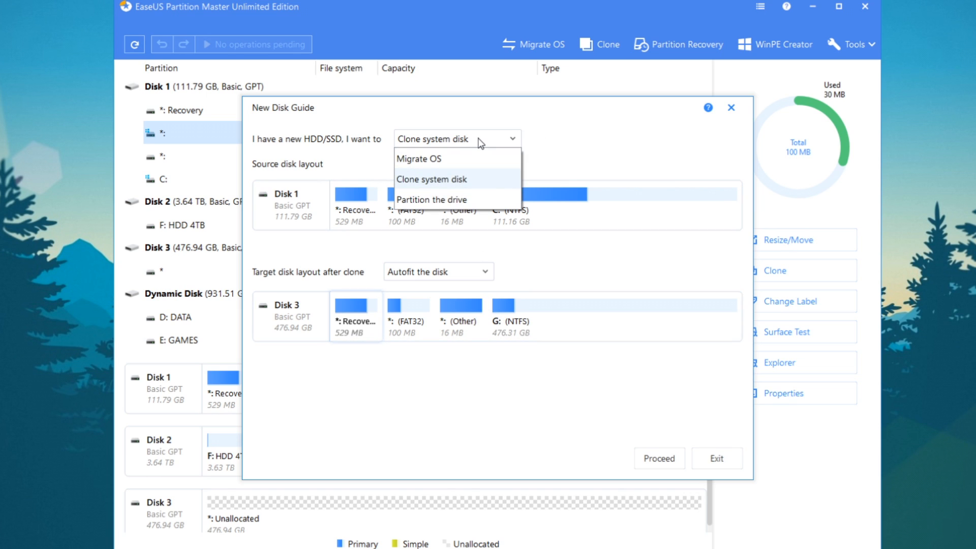
pyautogui.click(468, 180)
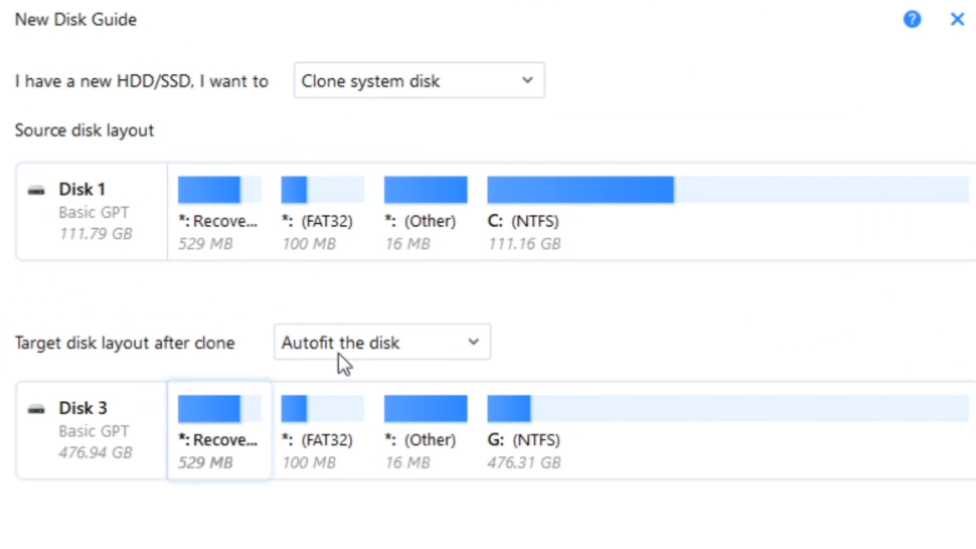
pyautogui.click(430, 272)
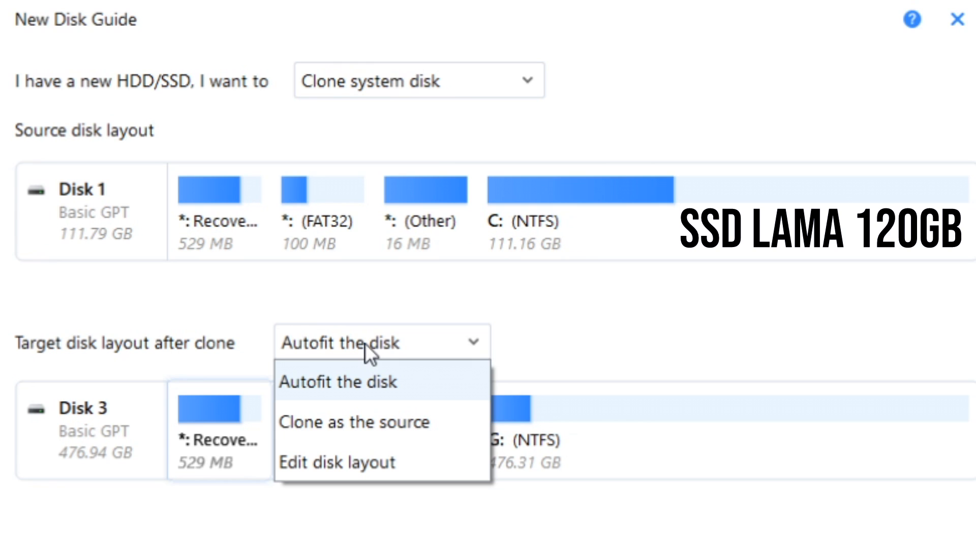
pyautogui.click(364, 366)
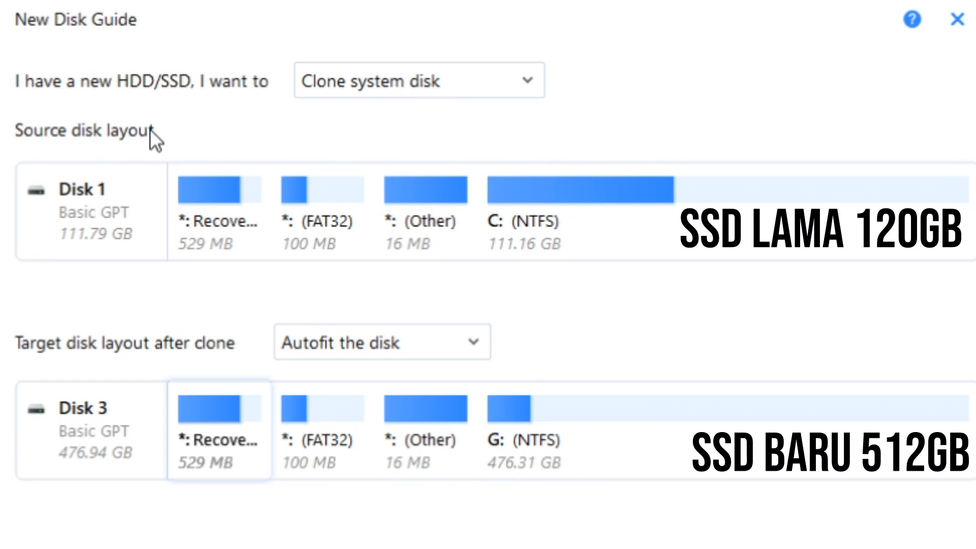
# - Clone Disk 1 to Disk 3 using Clone system disk and Autofit the disk, and finish the guide
pyautogui.click(461, 79)
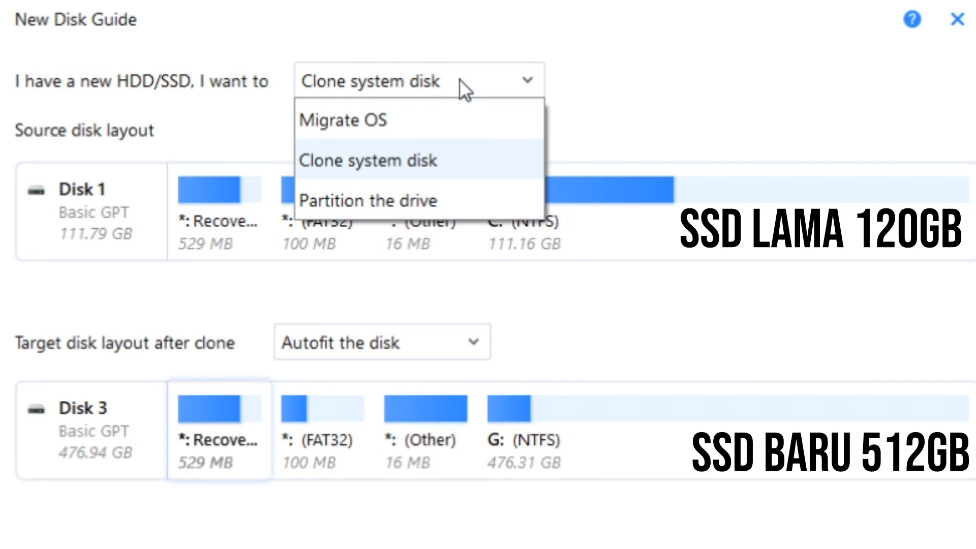
pyautogui.click(440, 160)
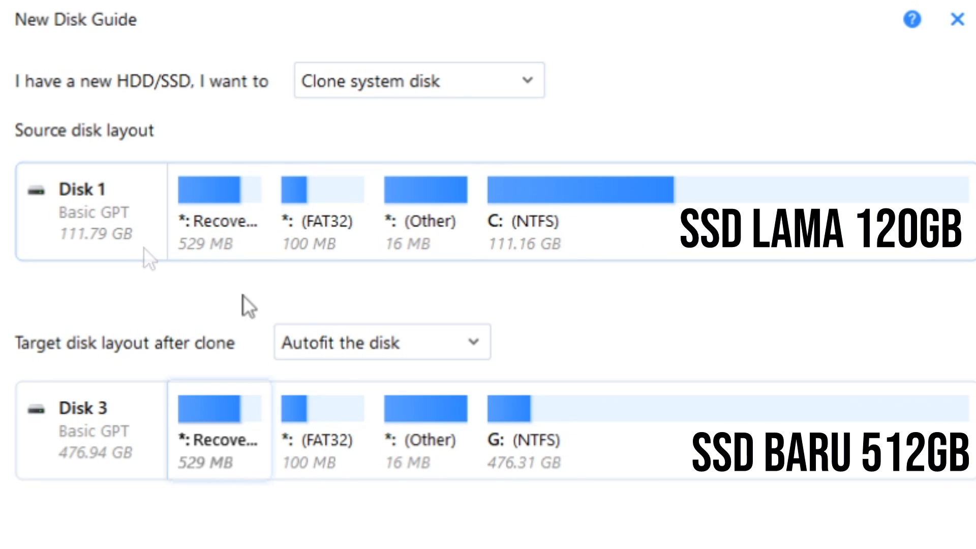
pyautogui.click(365, 343)
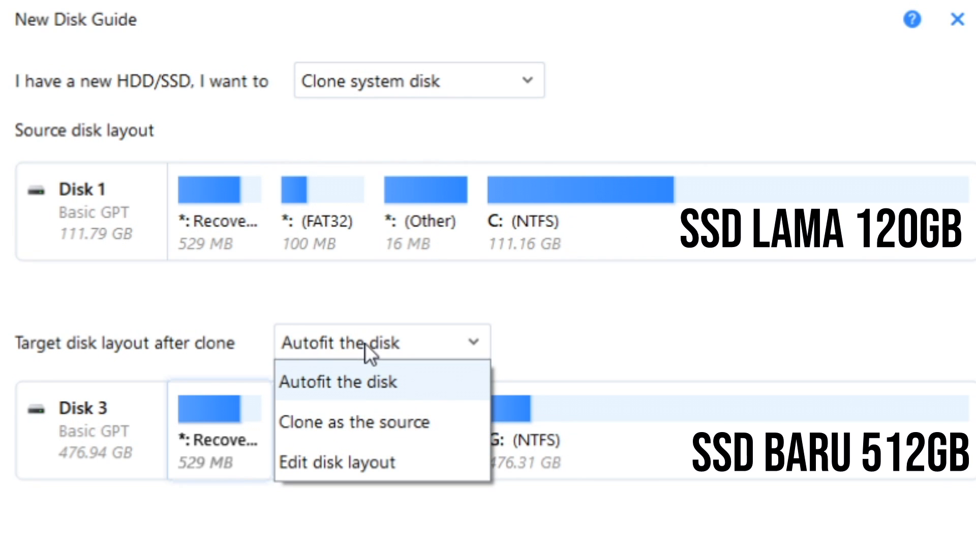
pyautogui.click(365, 343)
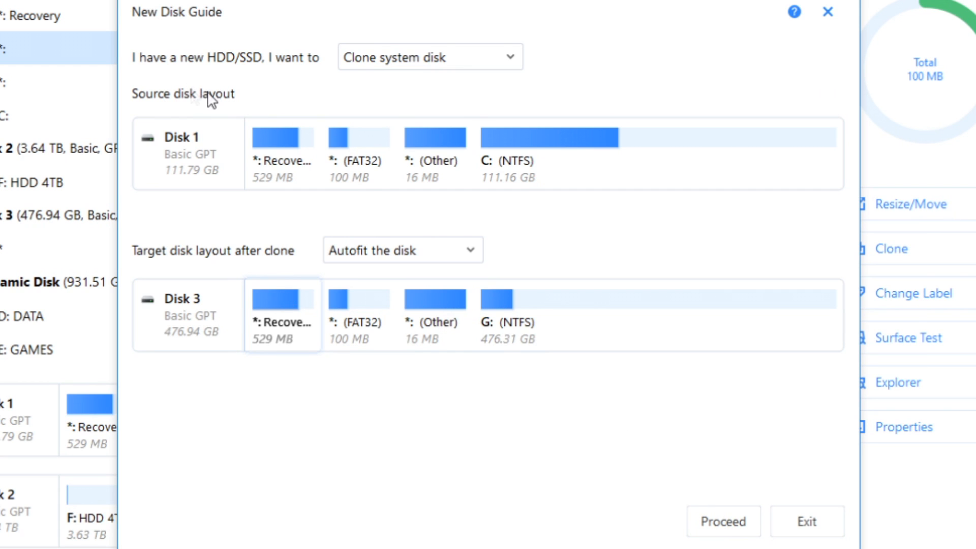
pyautogui.click(738, 528)
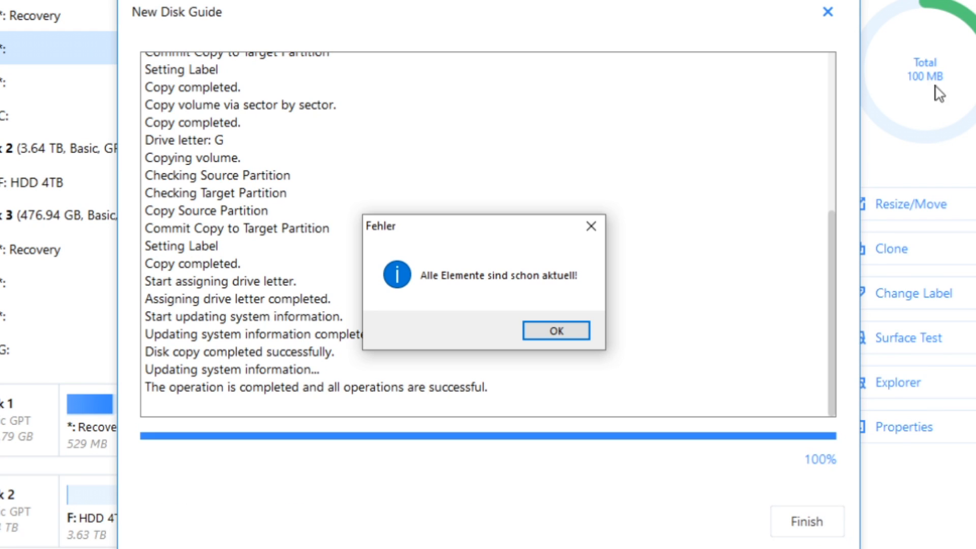
pyautogui.click(556, 331)
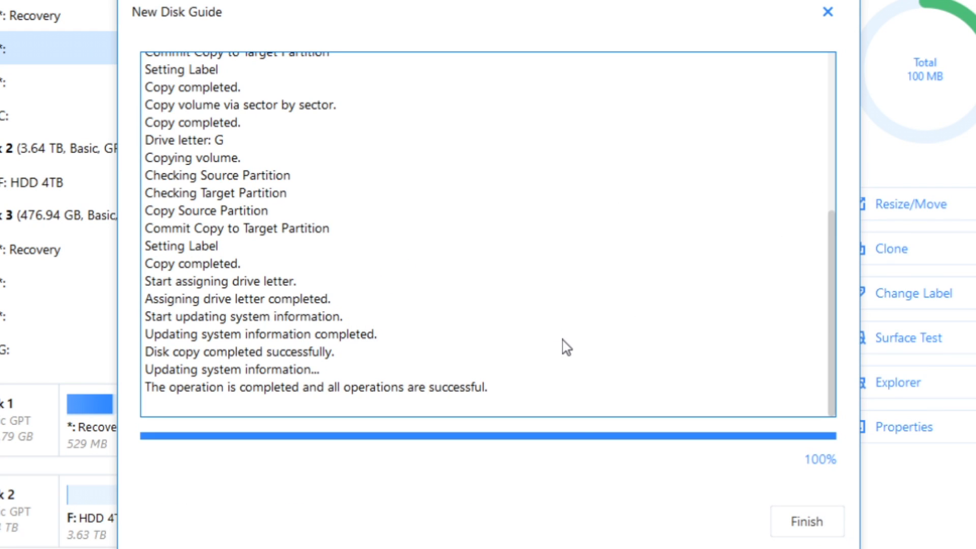
pyautogui.click(808, 522)
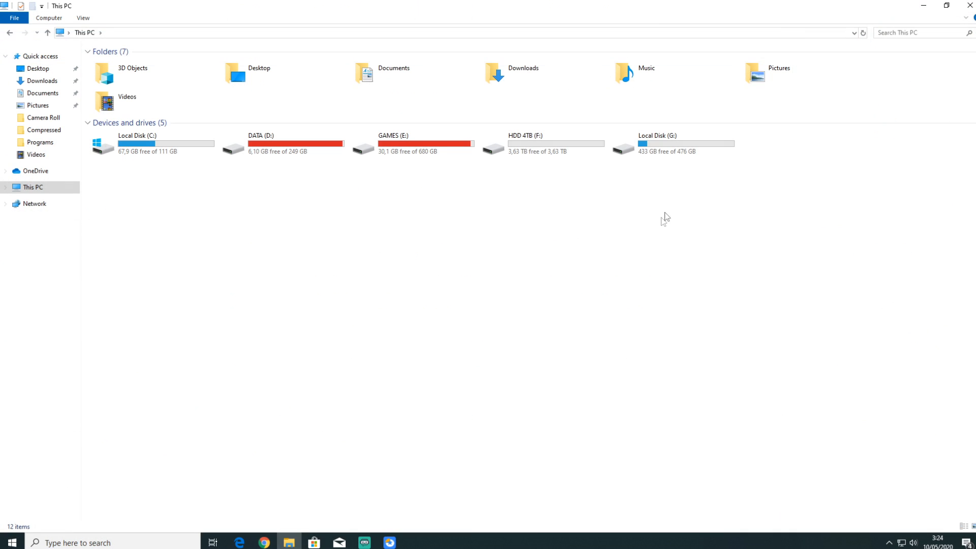
# - Open Local Disk (G:) in File Explorer and examine the cloned files and folders
pyautogui.doubleClick(671, 154)
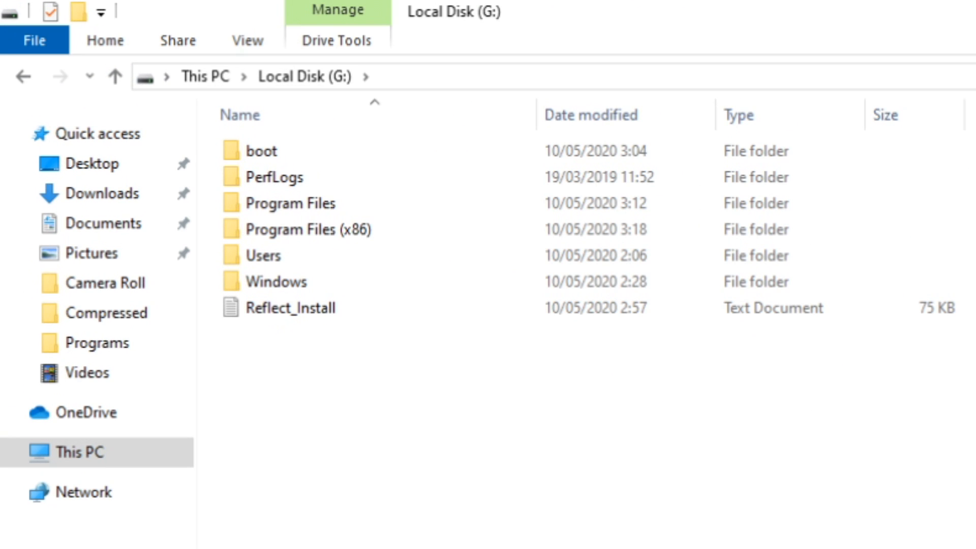
pyautogui.moveTo(474, 381); pyautogui.dragTo(437, 105)
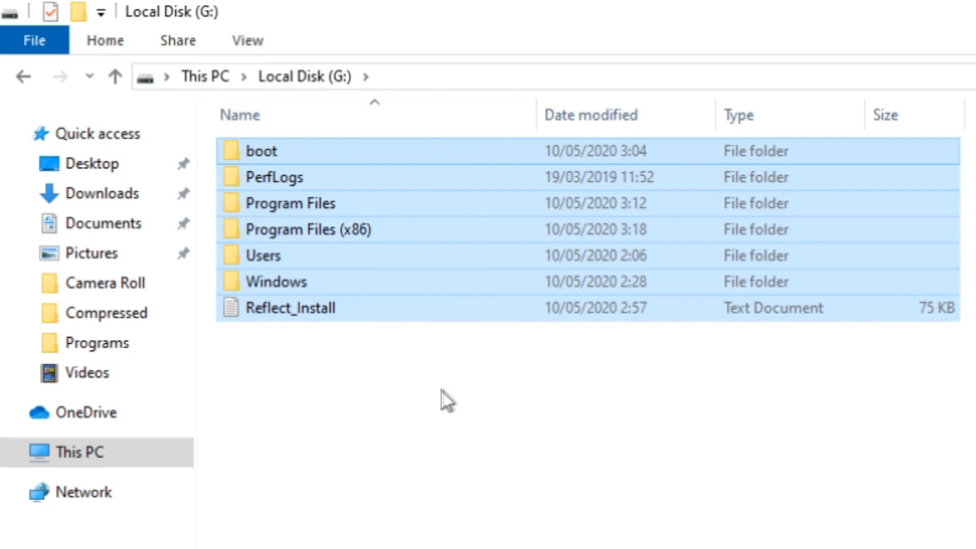
pyautogui.moveTo(478, 374); pyautogui.dragTo(482, 244)
# - Restart the computer from Windows
pyautogui.click(14, 539)
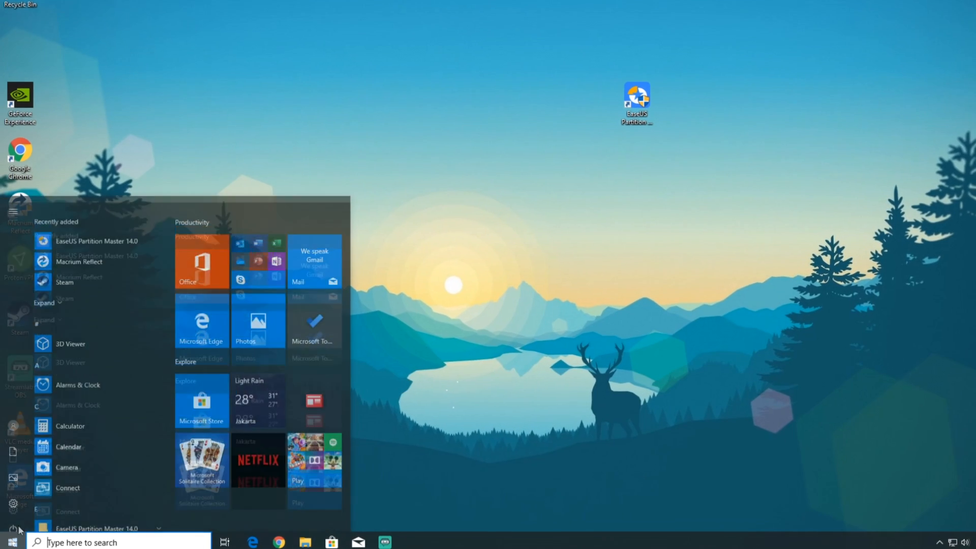
pyautogui.click(13, 511)
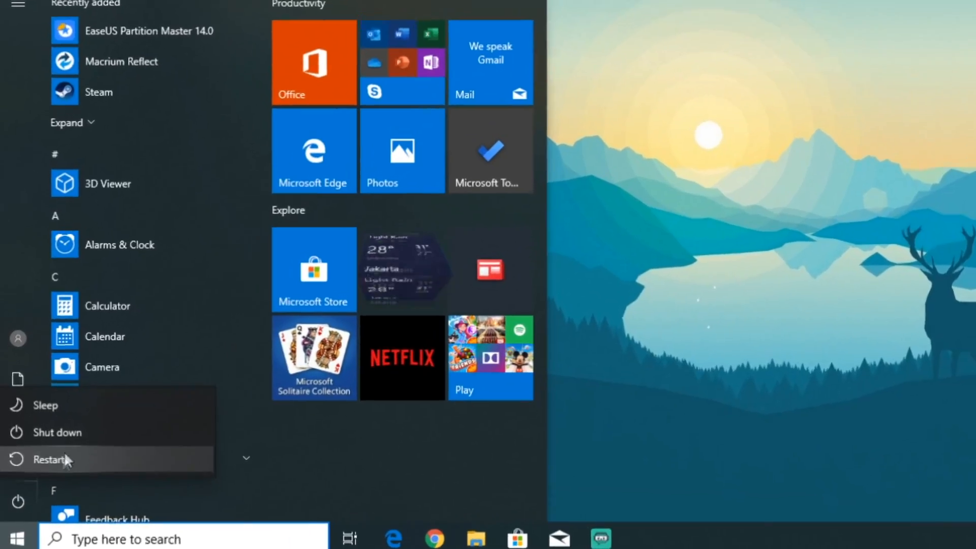
pyautogui.click(82, 385)
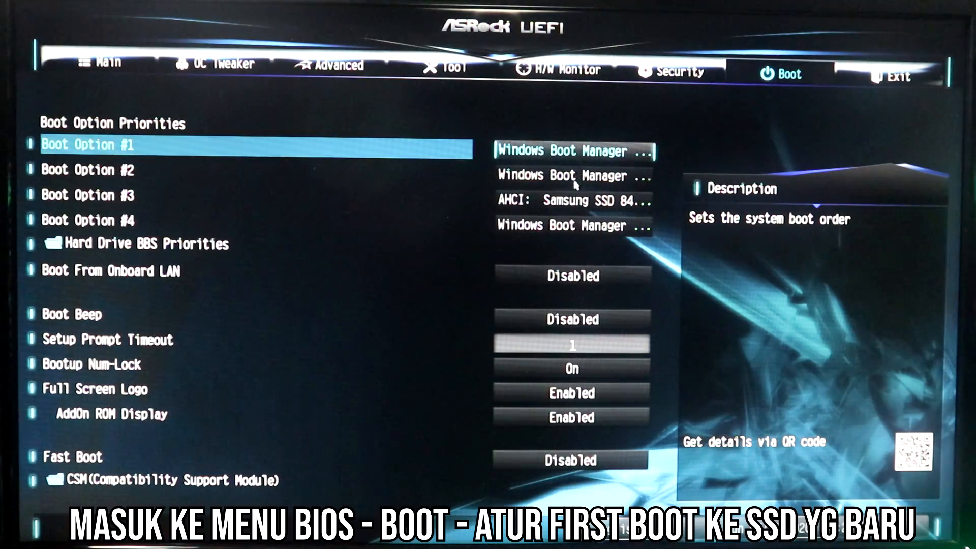
# - Set Boot Option #1 in the UEFI setup to Windows Boot Manager (TOSHIBA THNSNK512GVN8)
pyautogui.click(576, 179)
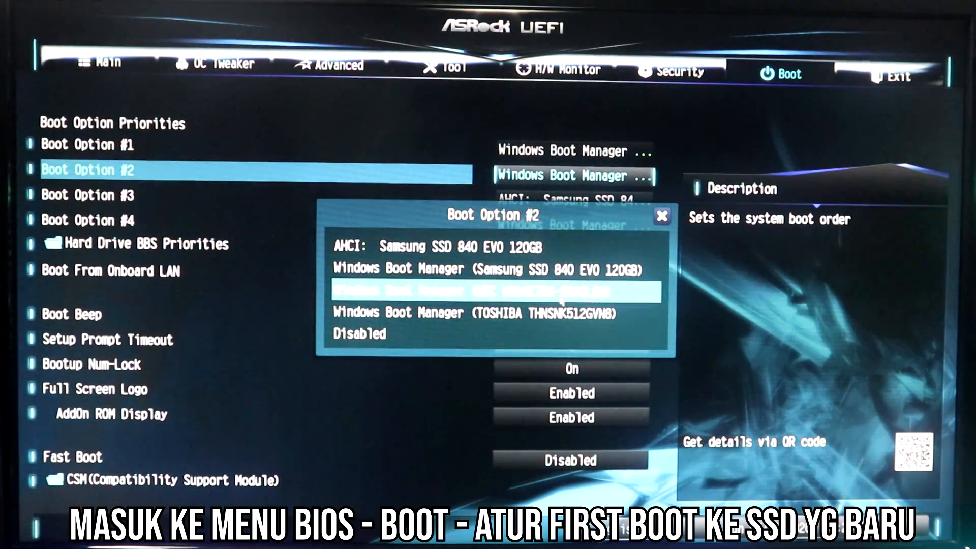
pyautogui.click(569, 277)
pyautogui.click(605, 152)
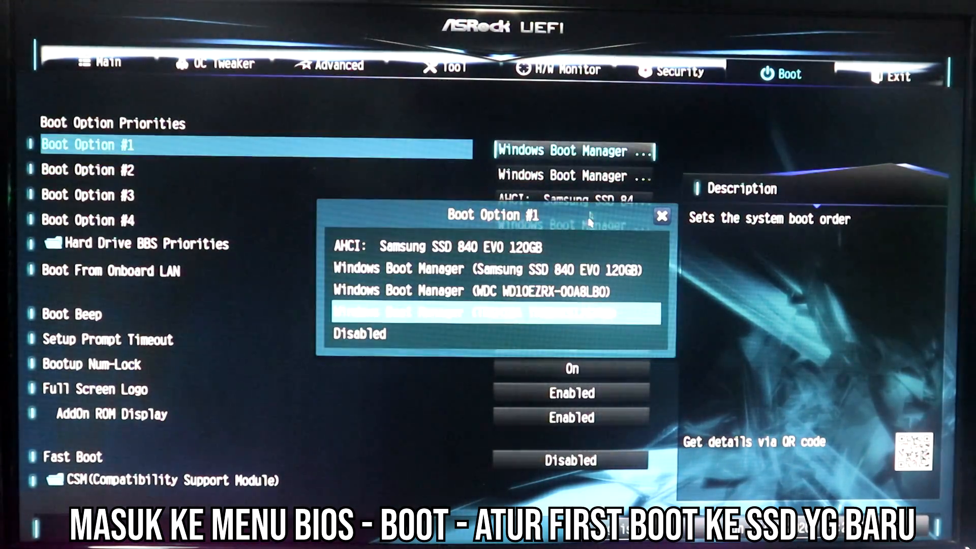
pyautogui.click(567, 318)
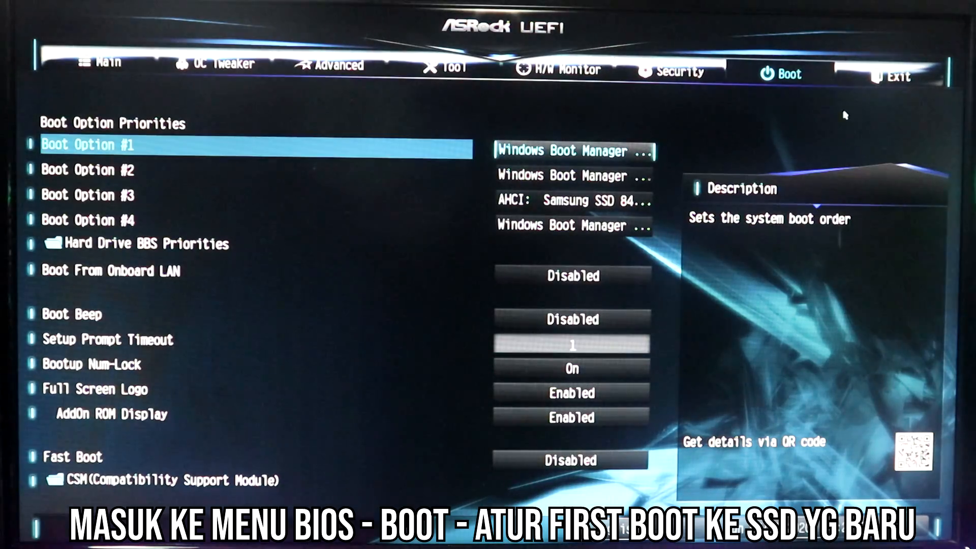
# - Save the UEFI configuration changes and exit the setup
pyautogui.click(888, 79)
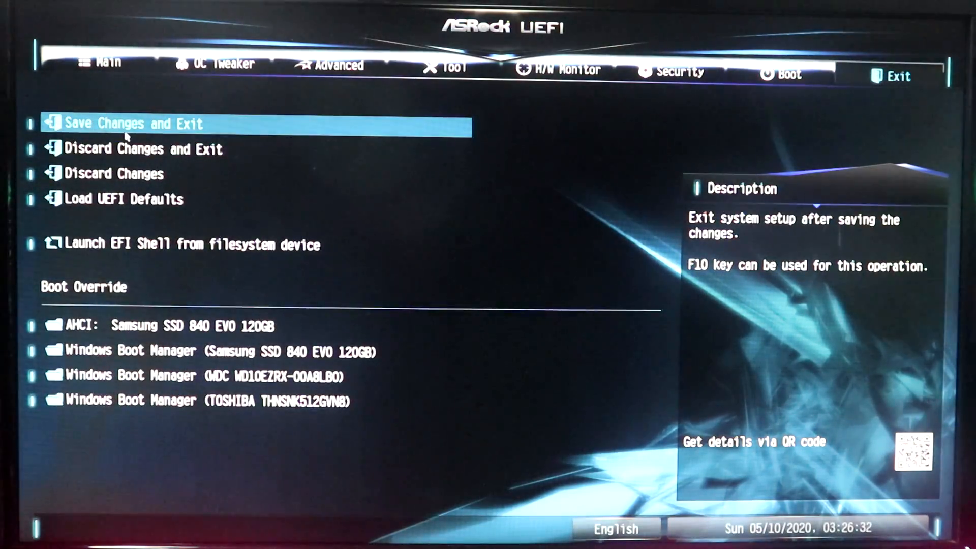
pyautogui.click(173, 131)
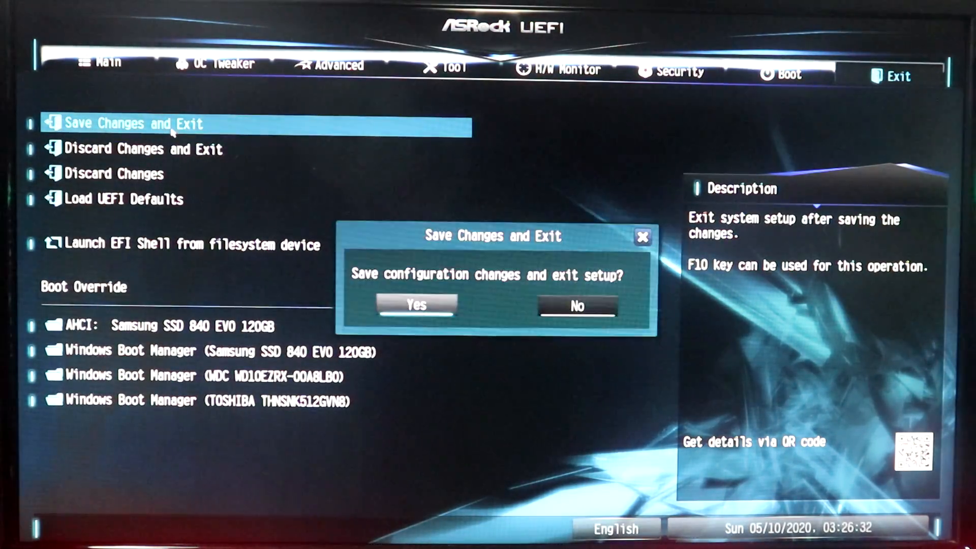
pyautogui.click(432, 305)
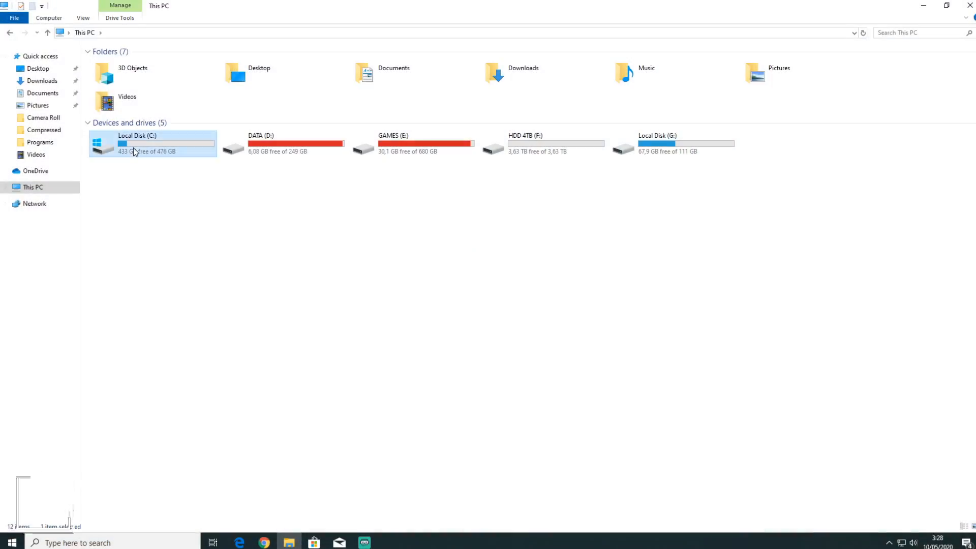
# - Examine the contents of Local Disk (C:) in File Explorer
pyautogui.doubleClick(133, 148)
pyautogui.hotkey('ctrl', 'a')
pyautogui.click(170, 153)
pyautogui.hotkey('alt', 'Up')
pyautogui.rightClick(152, 146)
pyautogui.click(188, 361)
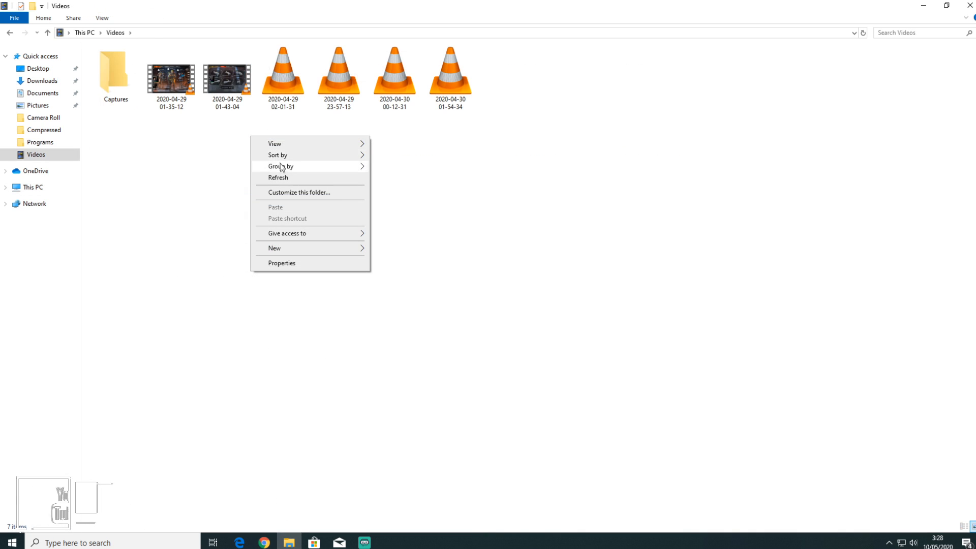
# - Refresh the Videos folder and look through the files in the Documents and Downloads folders
pyautogui.click(285, 178)
pyautogui.rightClick(360, 150)
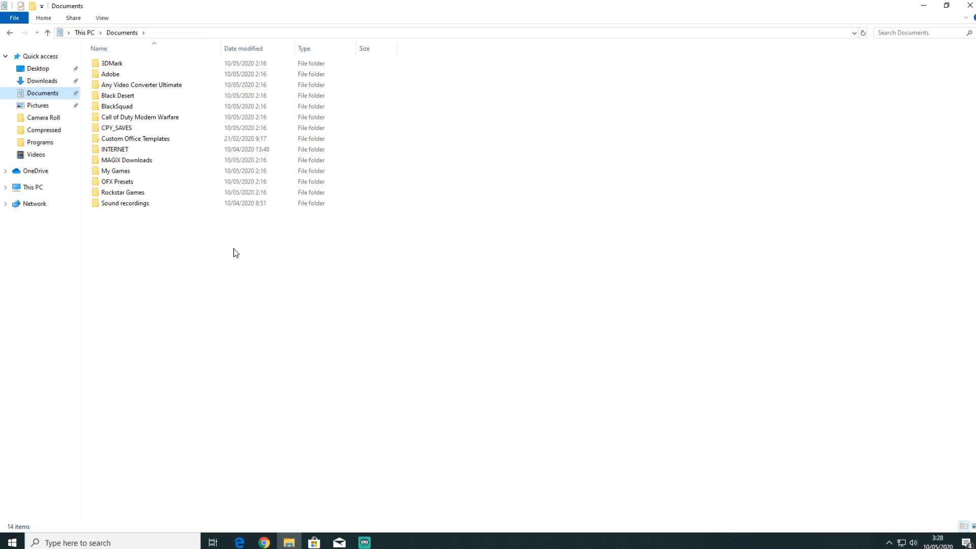
pyautogui.scroll(8, 234, 248)
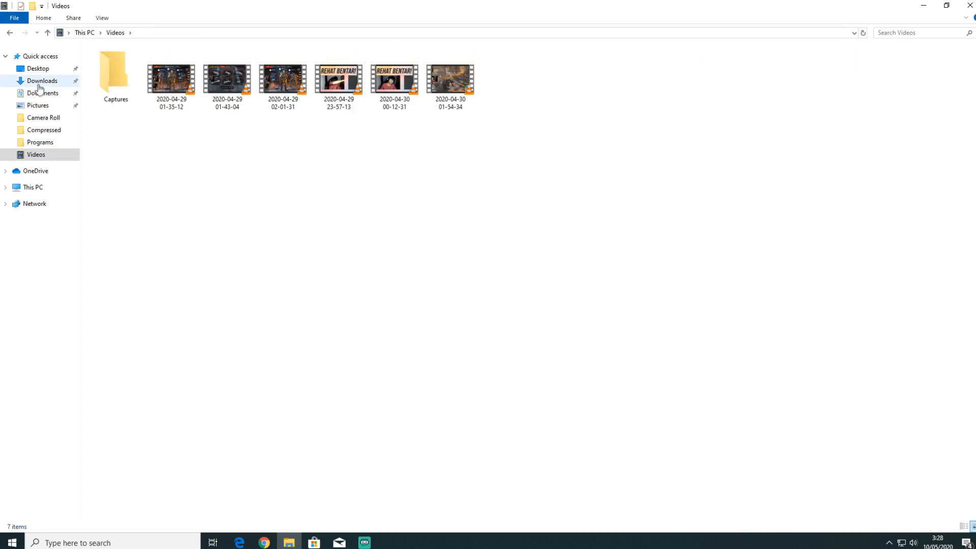
pyautogui.click(40, 83)
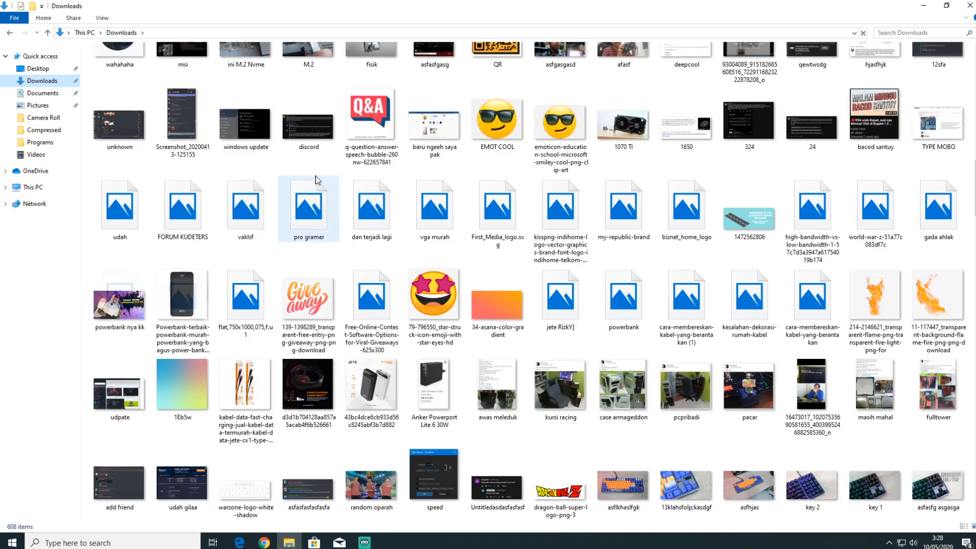
pyautogui.scroll(-10, 316, 178)
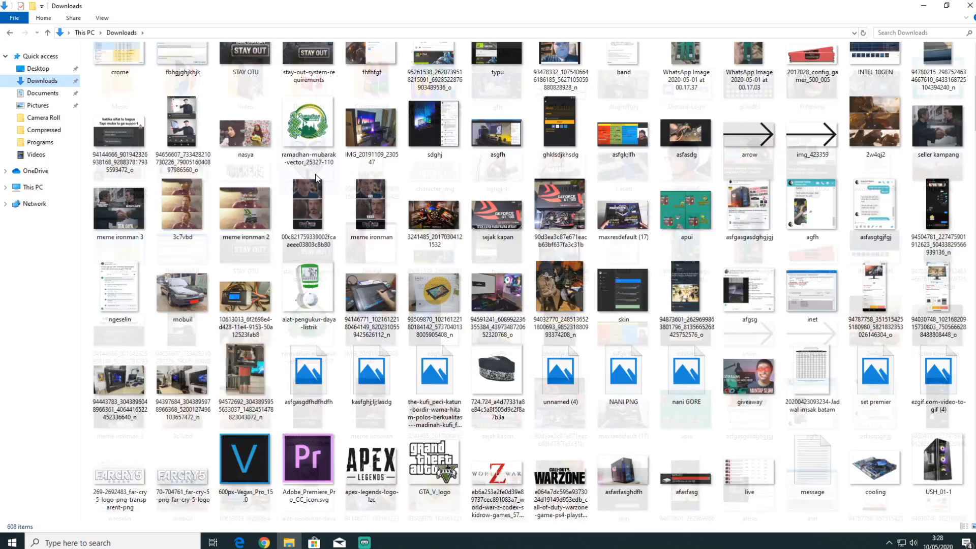
pyautogui.scroll(10, 316, 177)
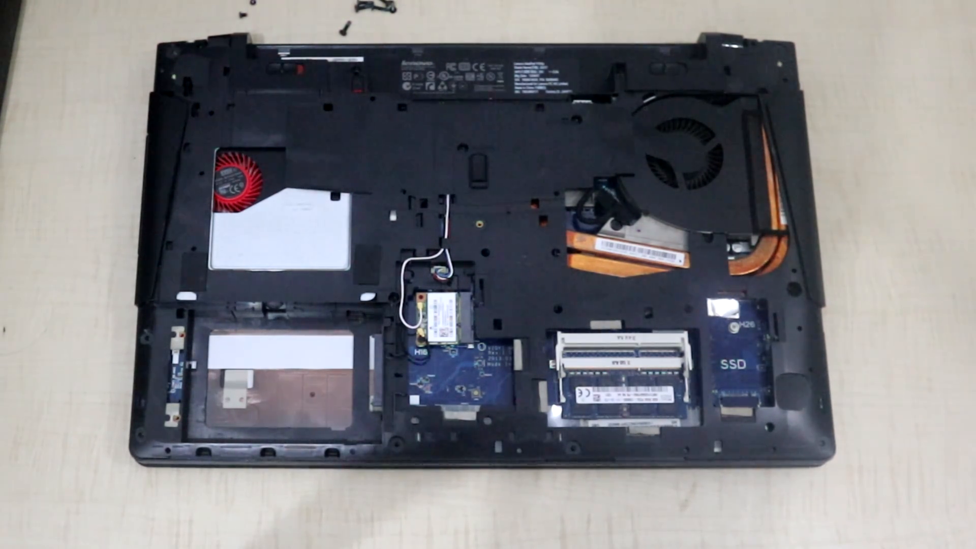
# - Run EaseUS Partition Master 14.0 as administrator from its desktop shortcut
pyautogui.moveTo(356, 120); pyautogui.dragTo(615, 461)
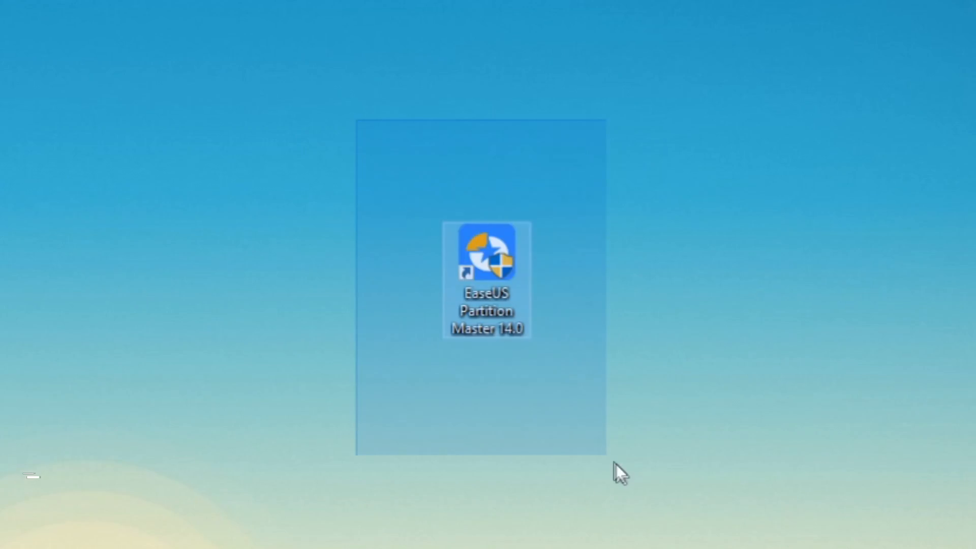
pyautogui.rightClick(491, 257)
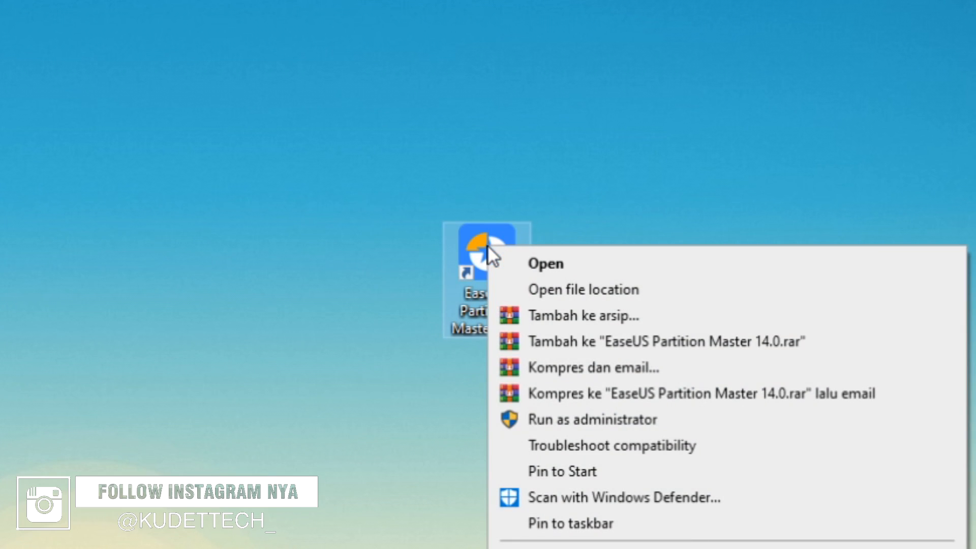
pyautogui.click(678, 427)
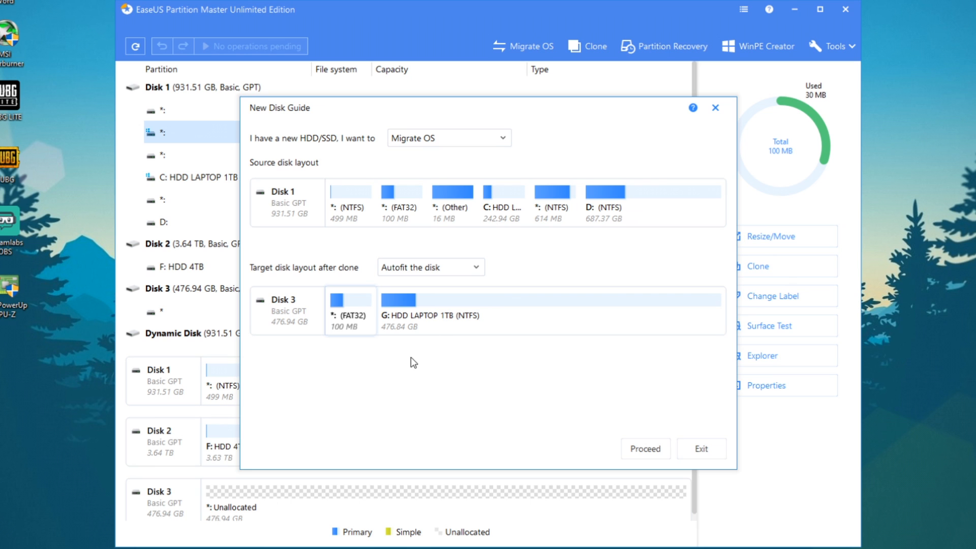
pyautogui.click(445, 145)
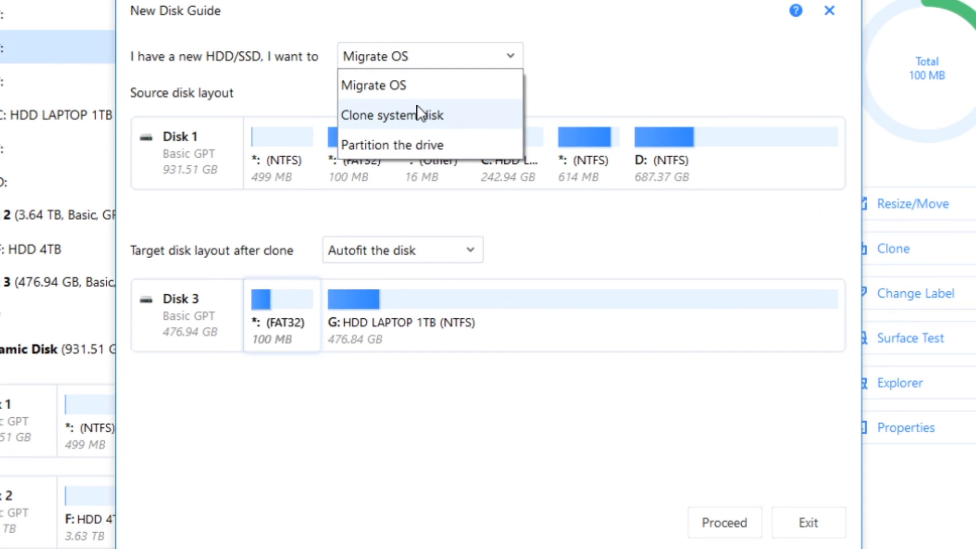
pyautogui.click(446, 178)
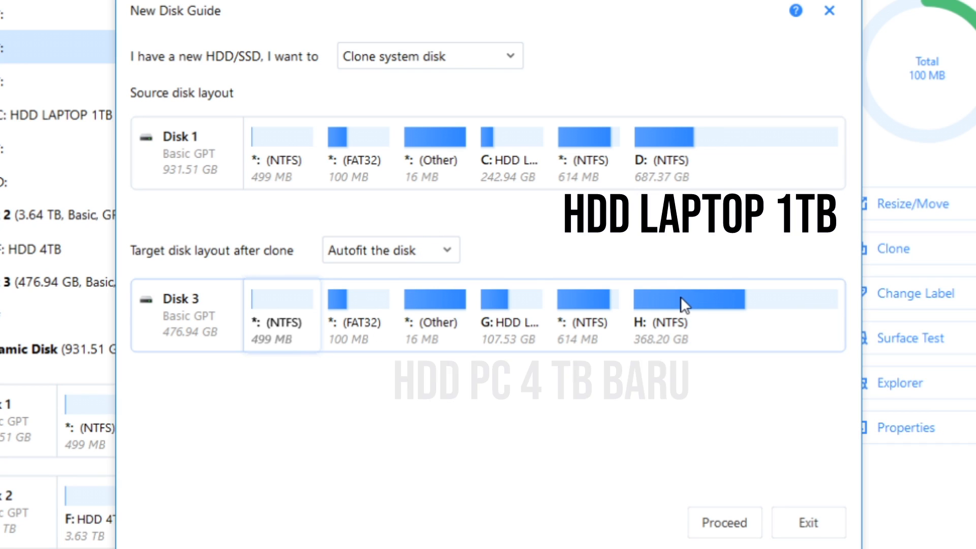
pyautogui.click(443, 253)
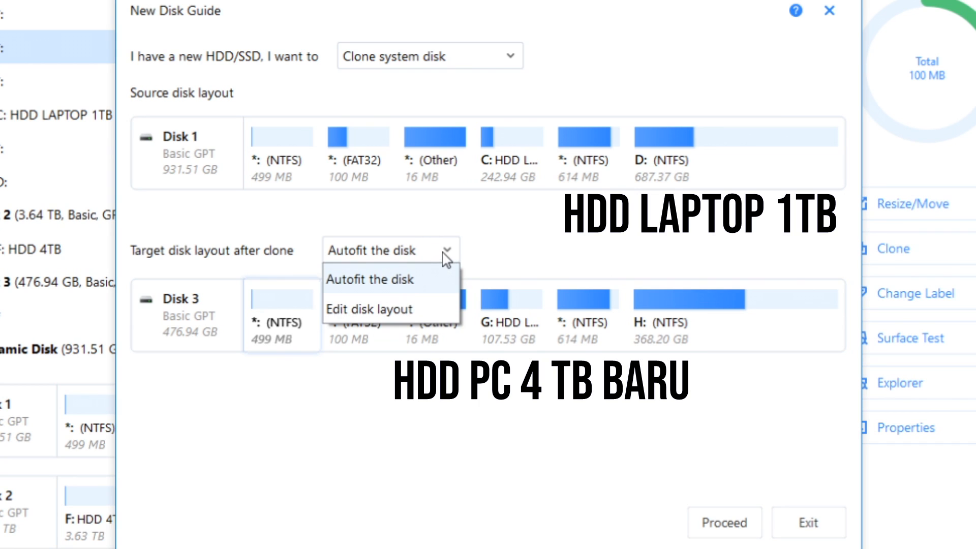
pyautogui.click(553, 252)
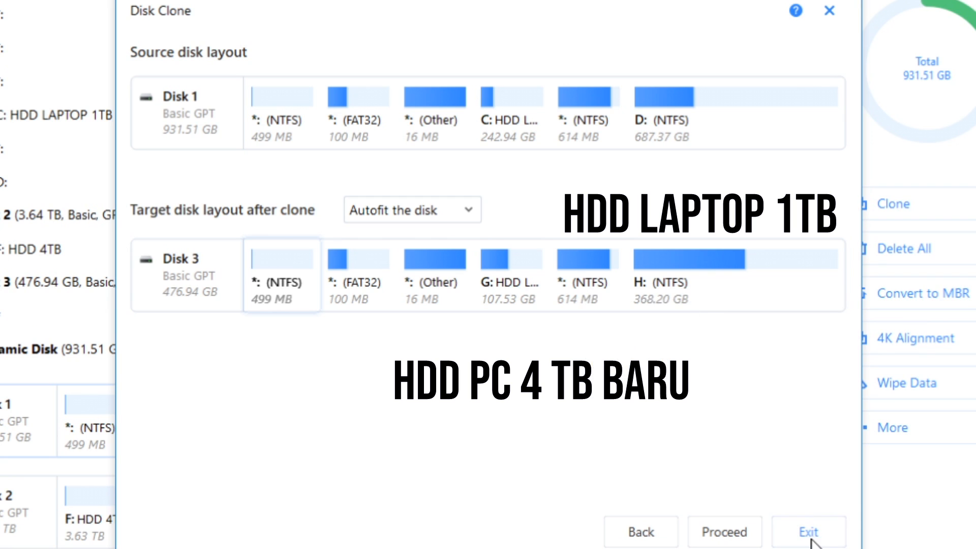
pyautogui.click(808, 533)
# - Clone Disk 1 onto the 476.94 GB Disk 3 with the target layout set to Autofit the disk, and proceed
pyautogui.rightClick(313, 87)
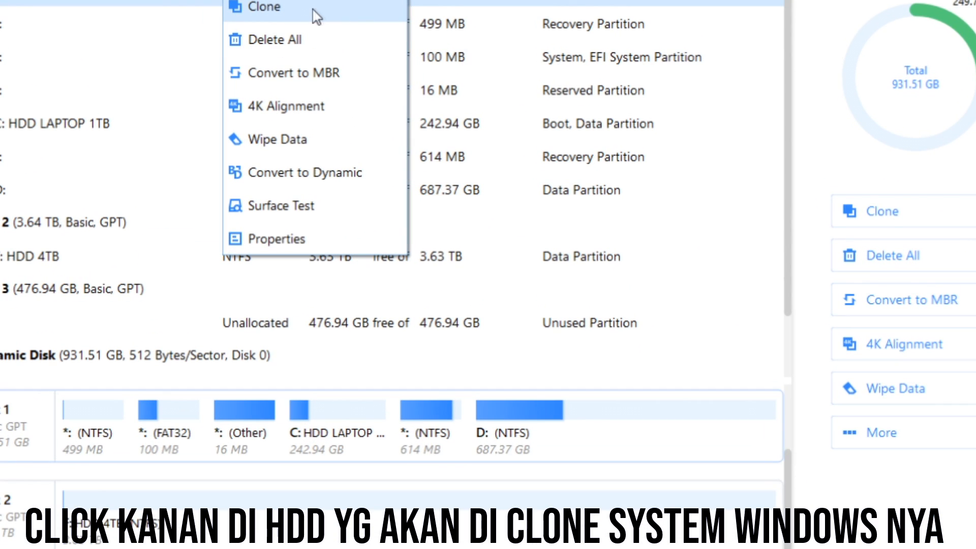
pyautogui.click(316, 11)
pyautogui.click(172, 364)
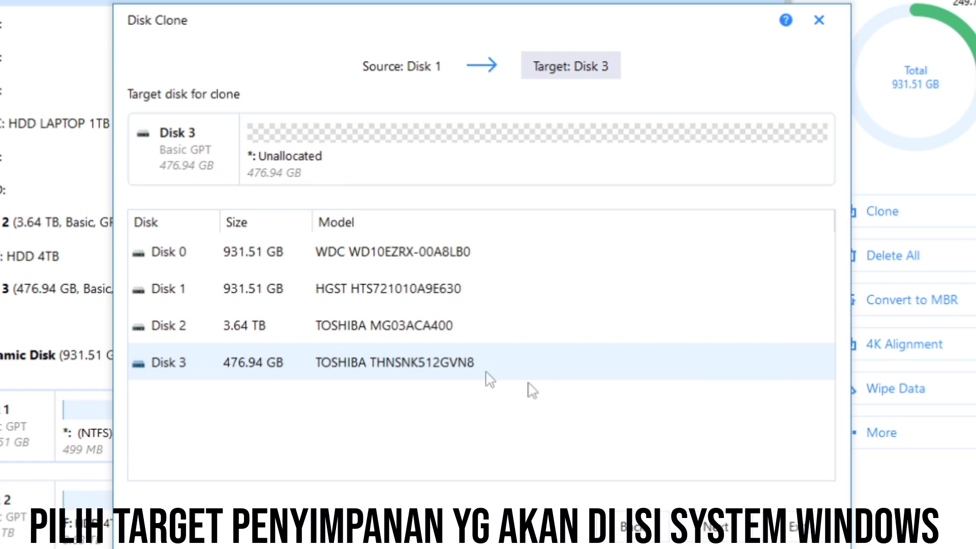
pyautogui.click(716, 534)
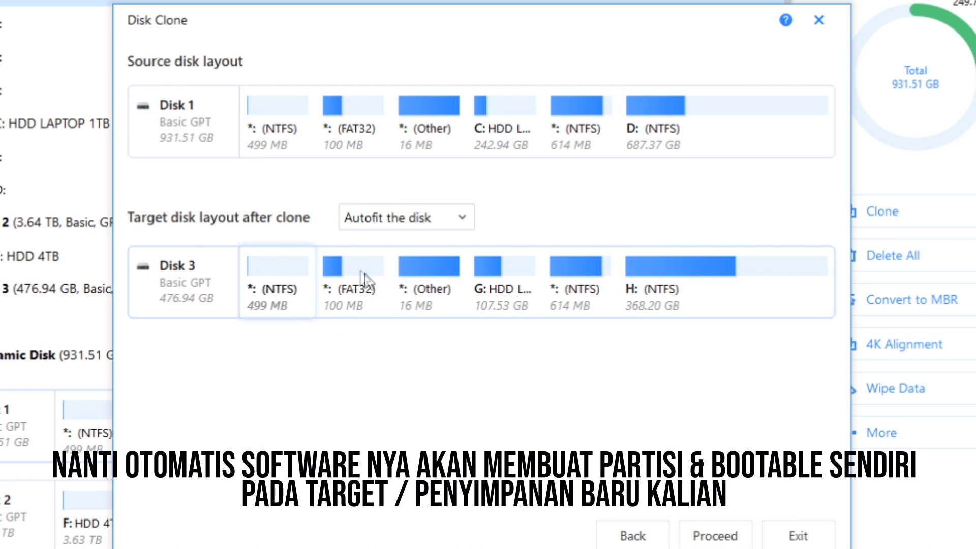
pyautogui.click(708, 540)
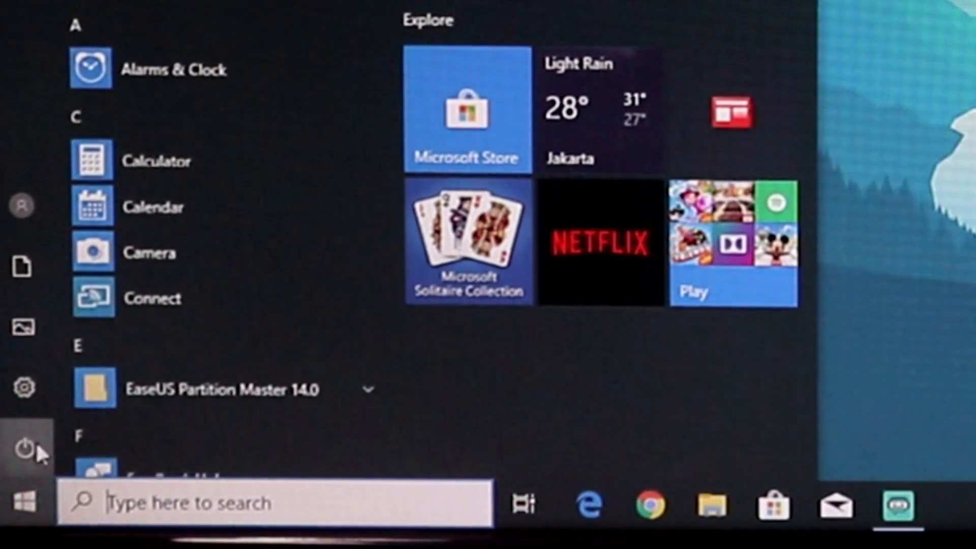
# - Restart the computer and set Boot Option #1 in the UEFI setup to the cloned drive's Windows Boot Manager
pyautogui.click(28, 445)
pyautogui.click(81, 388)
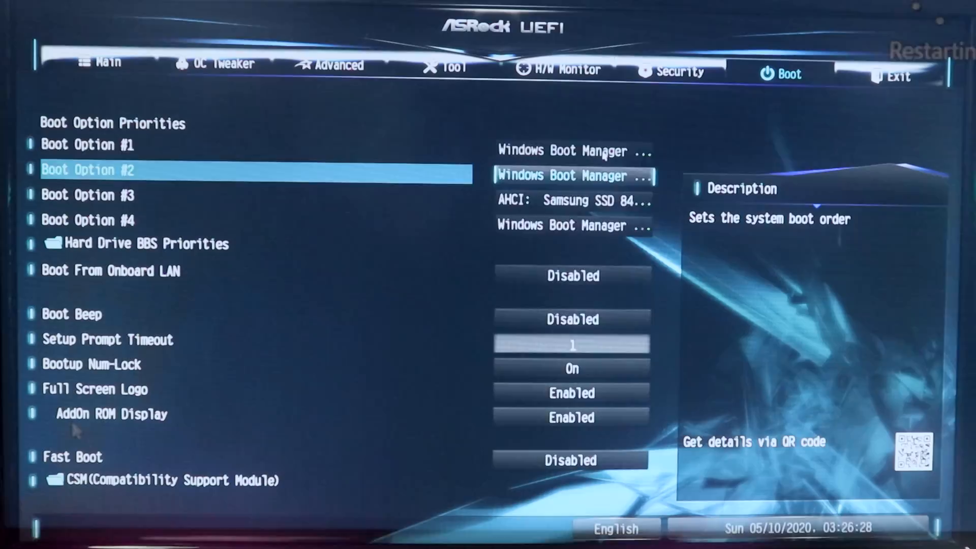
pyautogui.click(604, 156)
pyautogui.click(573, 311)
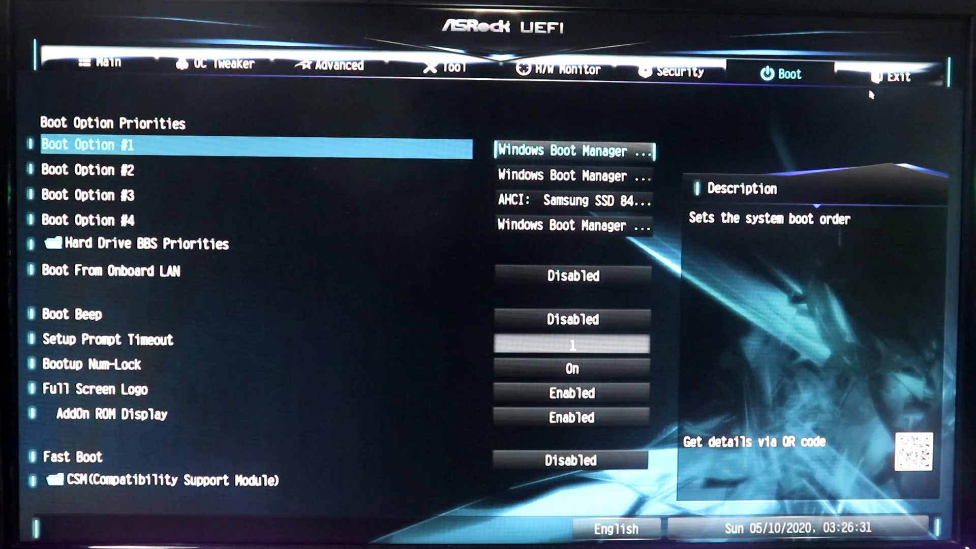
# - Save the boot order changes and exit the UEFI setup
pyautogui.click(889, 80)
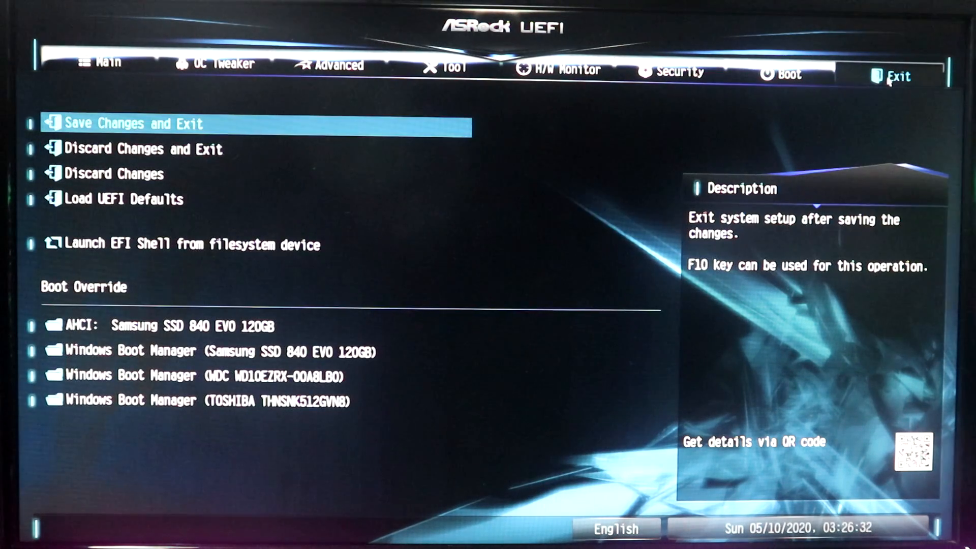
pyautogui.click(173, 127)
pyautogui.click(432, 305)
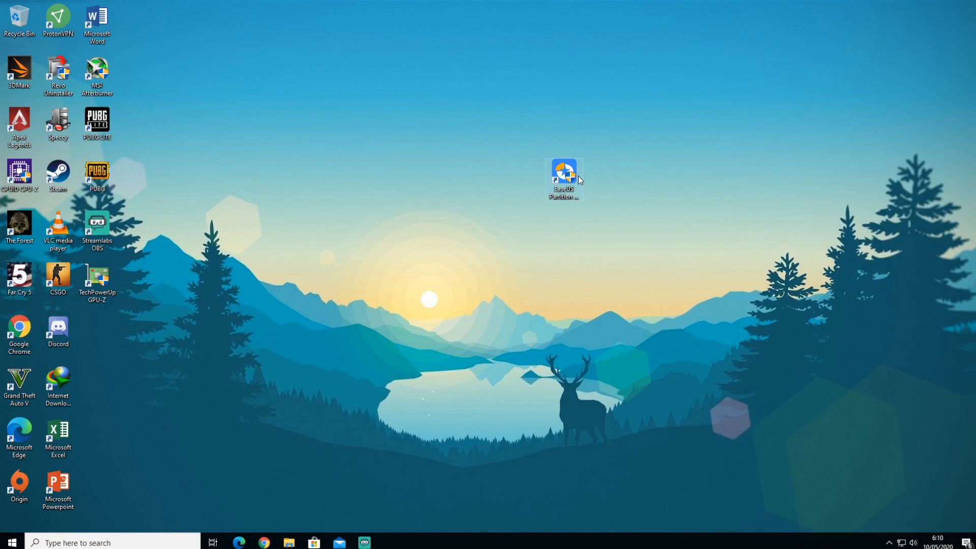
# - Move the EaseUS Partition Master shortcut beneath the TechPowerUp GPU-Z icon and refresh the desktop
pyautogui.moveTo(579, 180); pyautogui.dragTo(111, 333)
pyautogui.rightClick(268, 182)
pyautogui.click(282, 209)
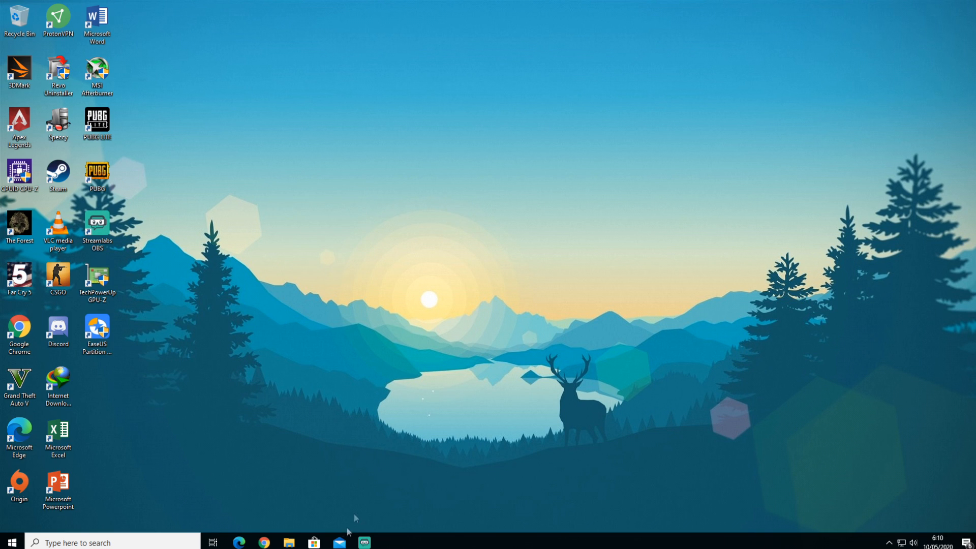
# - Examine the cloned partitions in File Explorer and open the properties of the HDD LAPTOP 1TB (C:) drive
pyautogui.click(289, 542)
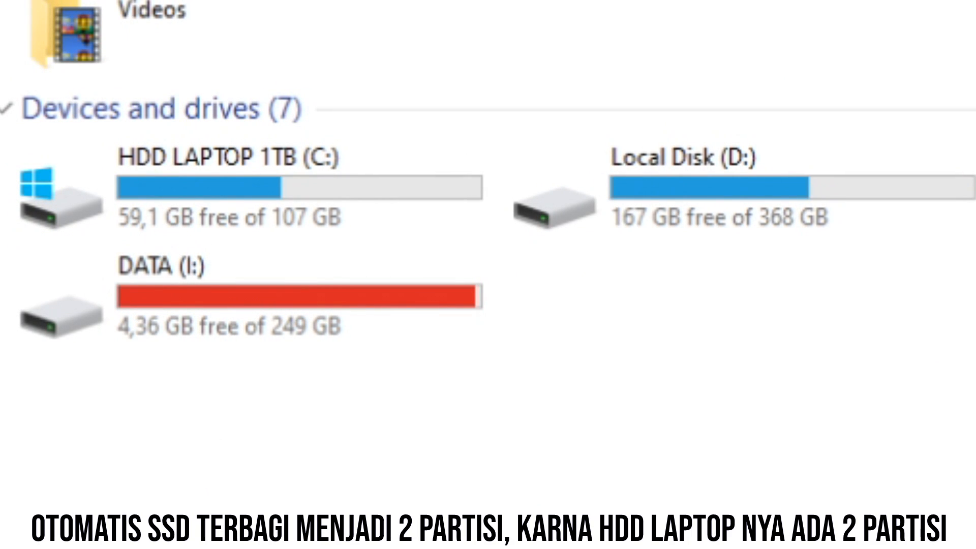
pyautogui.rightClick(212, 181)
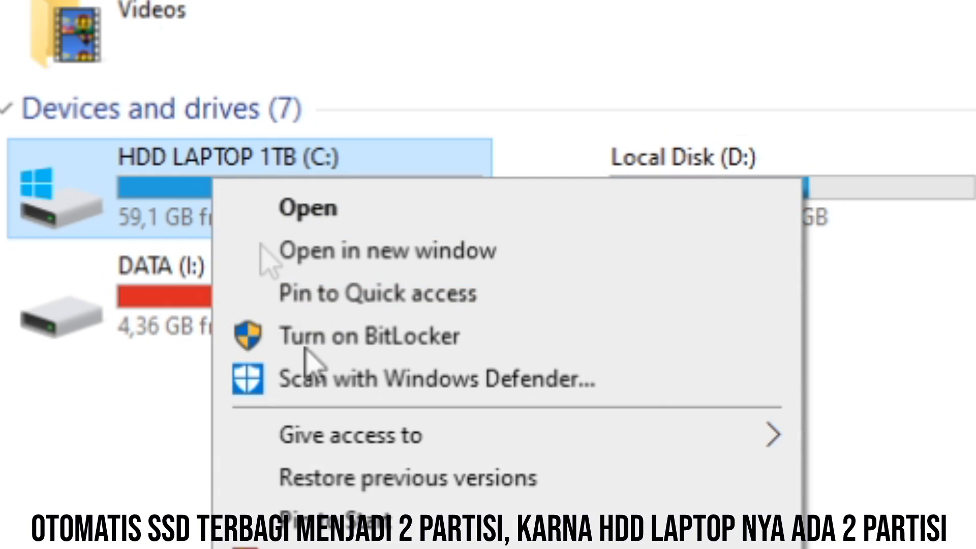
pyautogui.press('r')
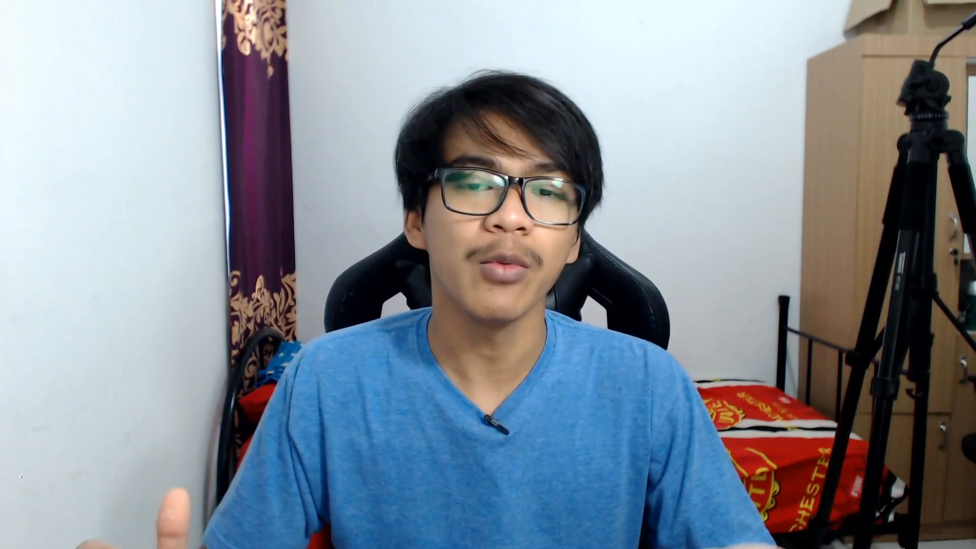